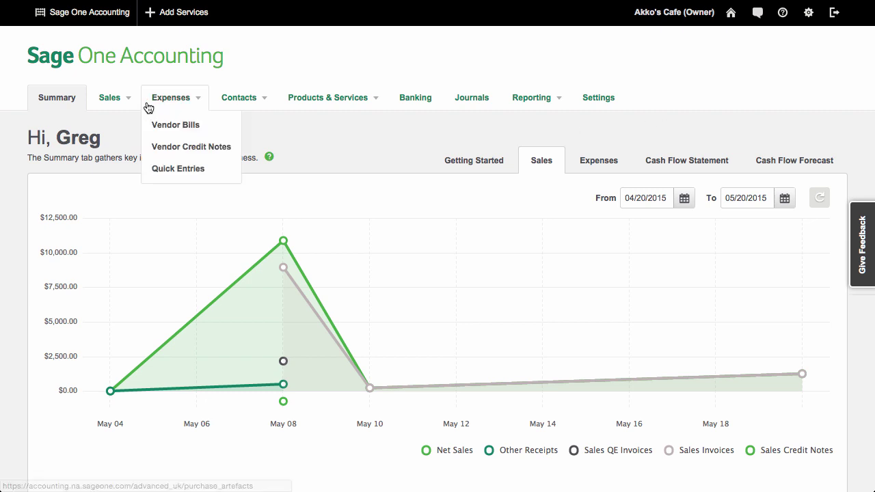
# - Show the sales invoices list with its 04/21/2015–05/21/2015 date range and All status filters
pyautogui.click(111, 100)
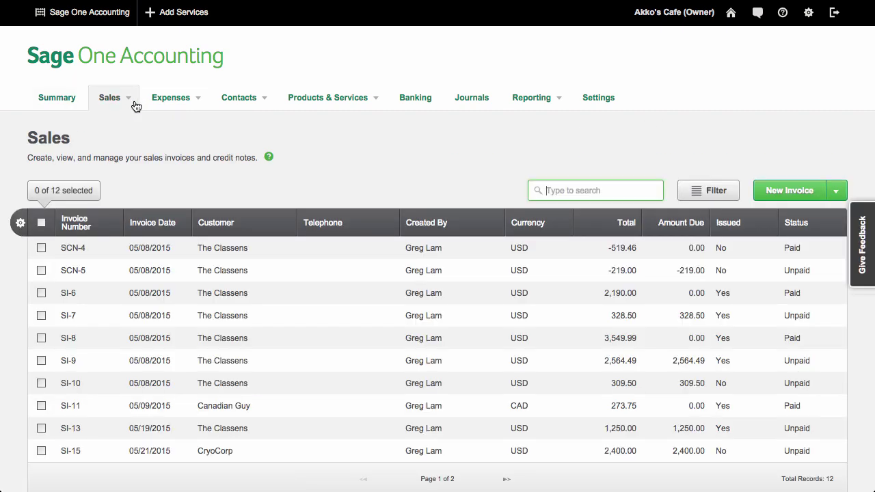
pyautogui.click(699, 190)
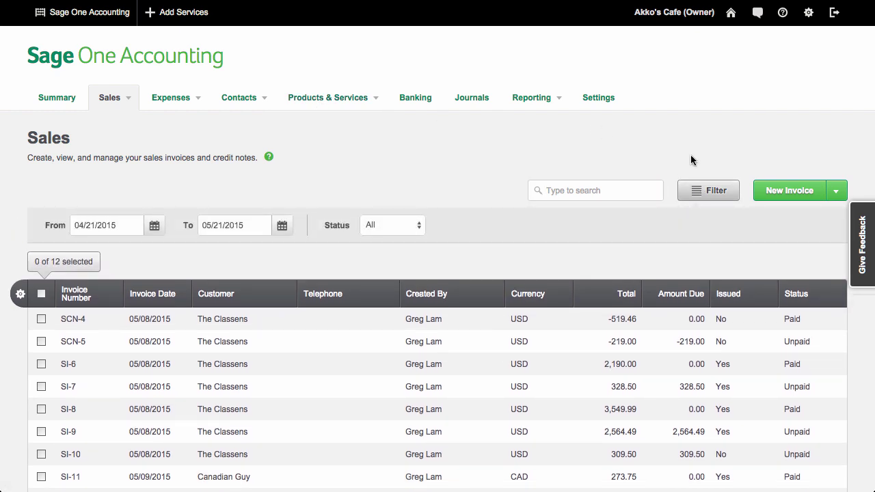
pyautogui.scroll(-3, 691, 160)
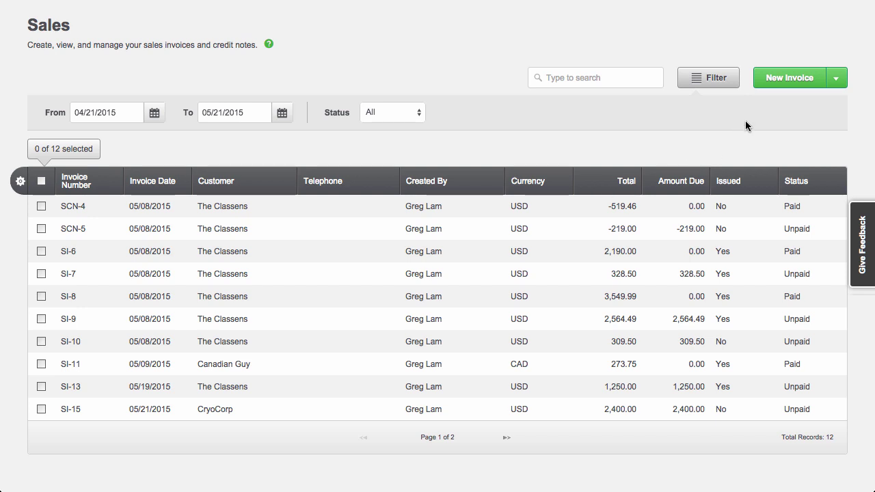
# - Start a new sales invoice for the customer The Classens
pyautogui.click(771, 78)
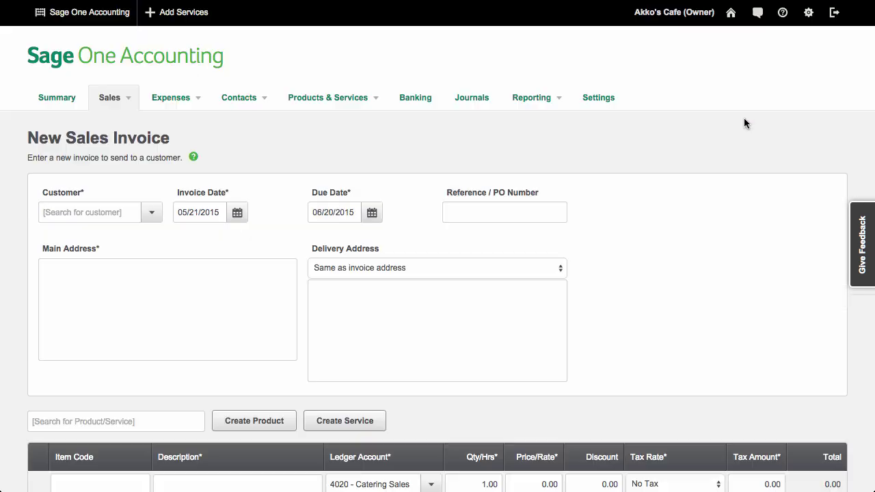
pyautogui.scroll(-3, 745, 123)
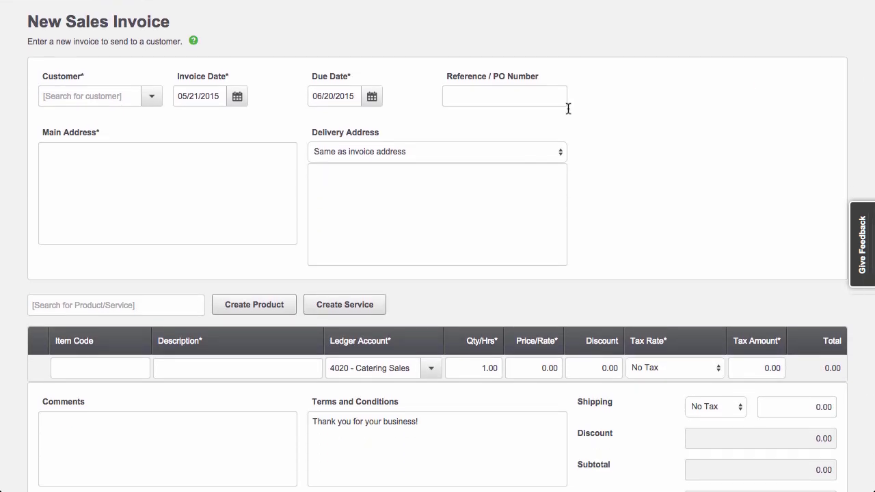
pyautogui.click(130, 95)
pyautogui.write('the')
pyautogui.click(133, 112)
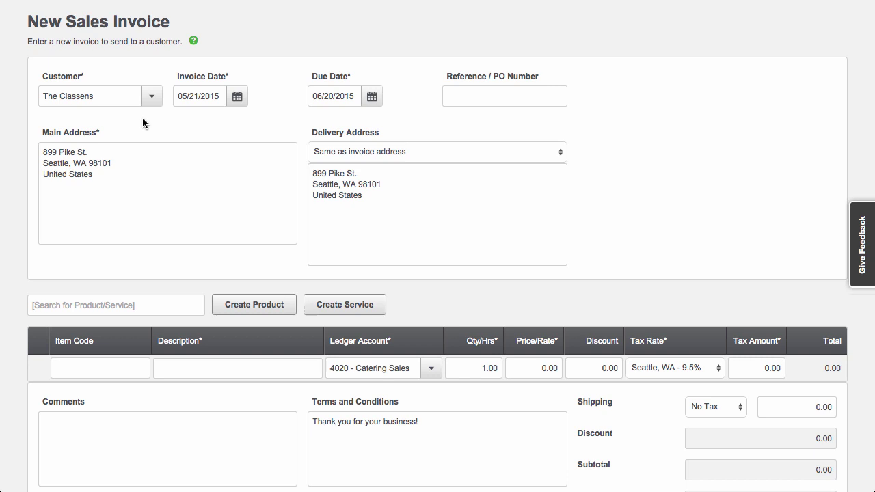
# - Add a Catering Services line totalling 1,250.00, then search products for 'New'
pyautogui.scroll(-5, 143, 119)
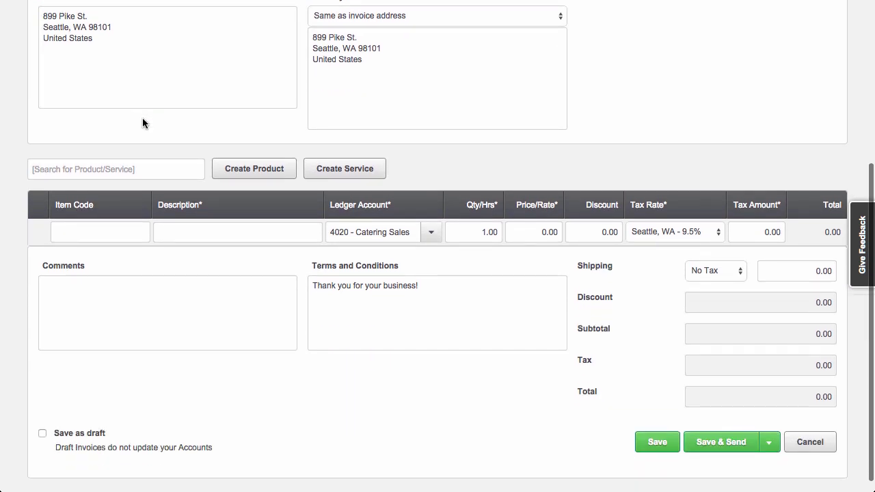
pyautogui.click(141, 165)
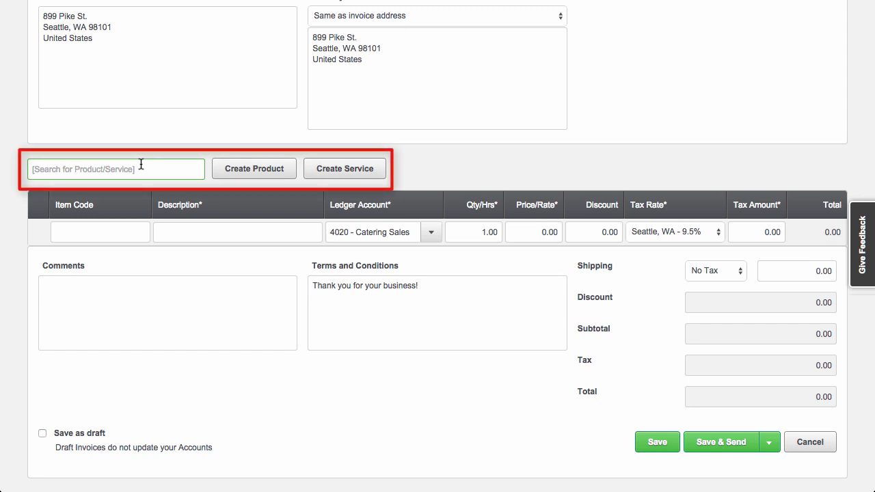
pyautogui.write('cater')
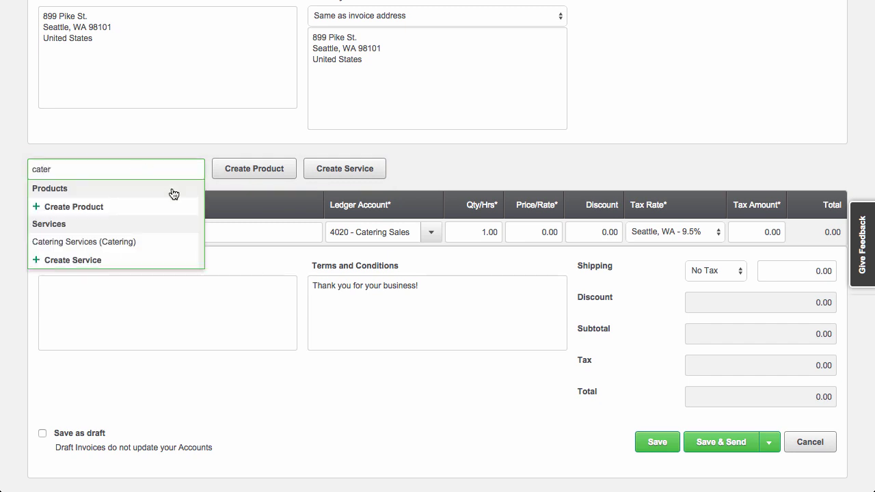
pyautogui.click(179, 241)
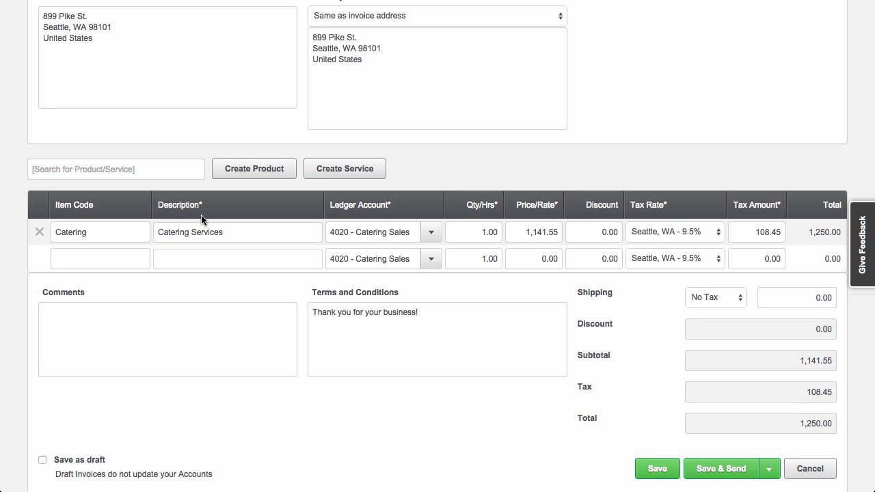
pyautogui.click(158, 169)
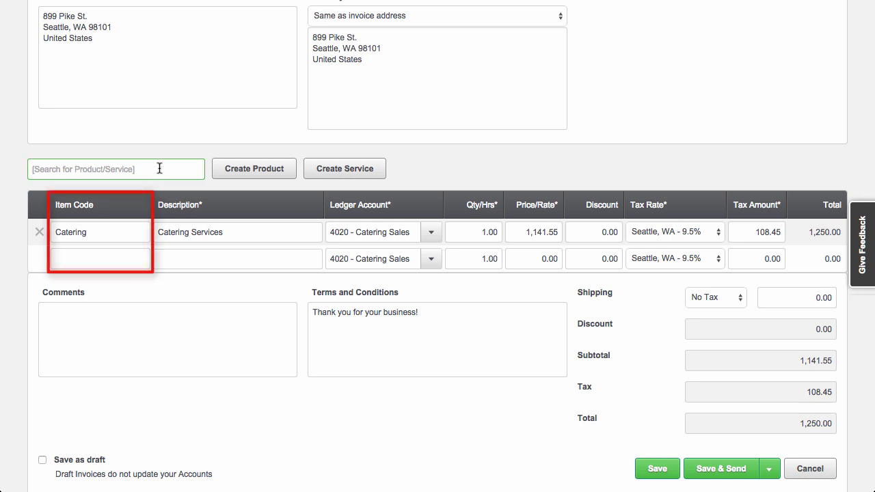
pyautogui.write('New')
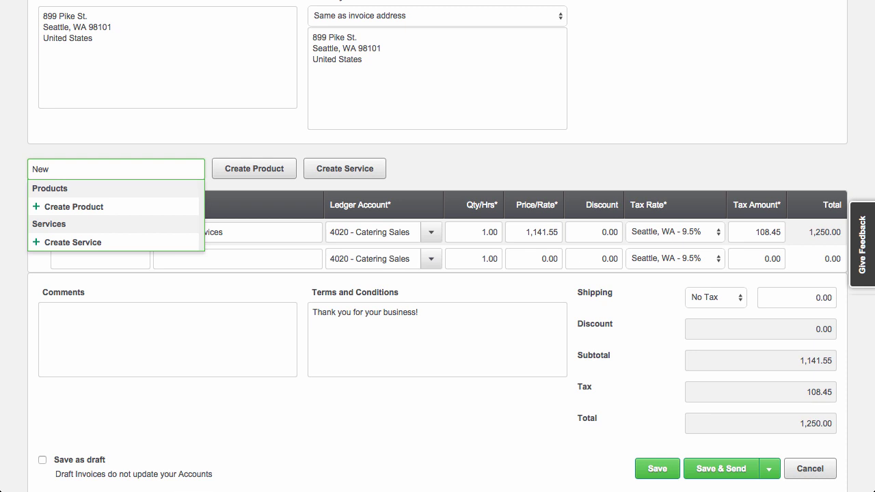
# - Browse the ledger accounts for the Catering line, keeping it on 4020 - Catering Sales
pyautogui.click(213, 149)
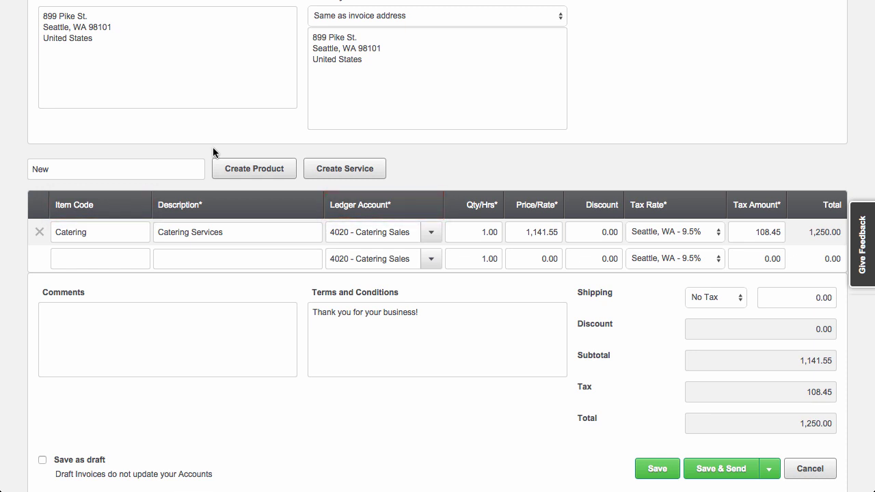
pyautogui.click(432, 233)
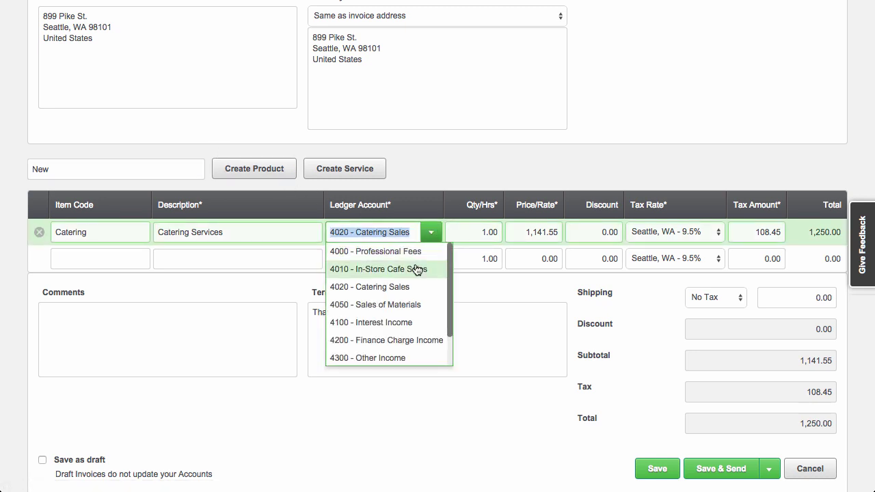
pyautogui.scroll(-3, 414, 268)
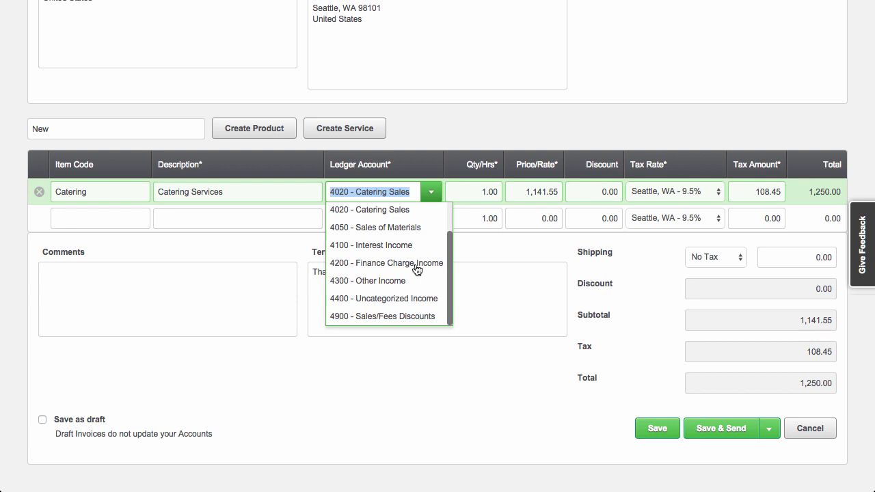
pyautogui.click(496, 265)
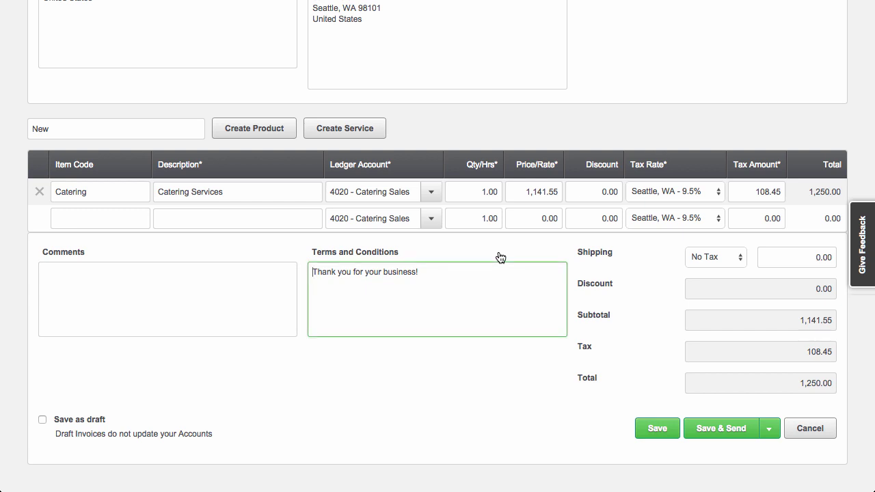
# - Keep the Seattle, WA - 9.5% rate but override the Catering tax amount from 108.45 to 50.00
pyautogui.click(660, 192)
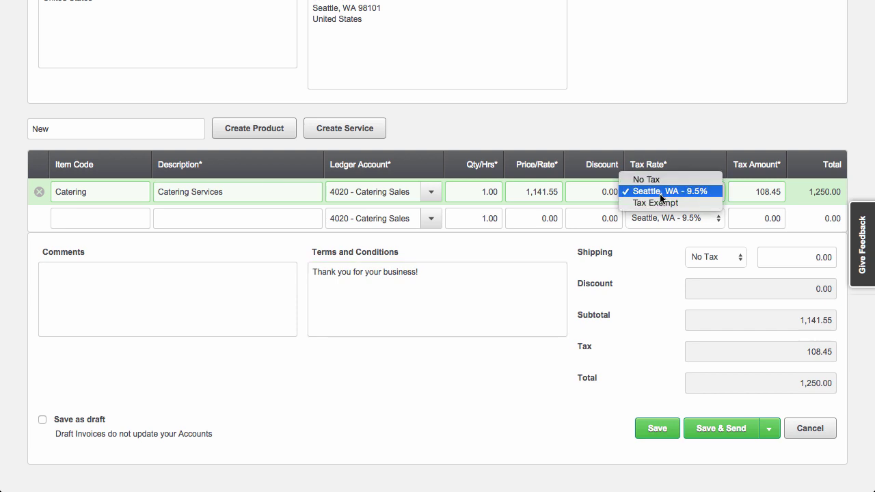
pyautogui.click(764, 189)
pyautogui.moveTo(752, 190); pyautogui.dragTo(824, 198)
pyautogui.write('50')
pyautogui.click(763, 131)
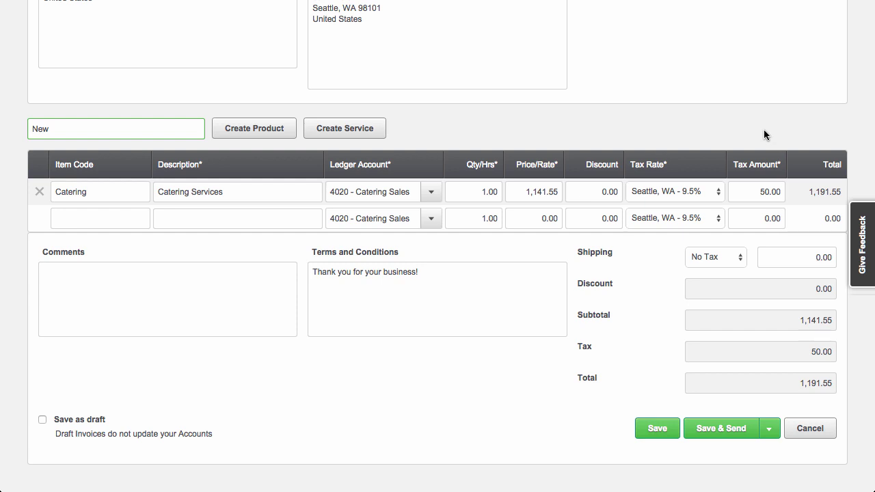
pyautogui.click(763, 130)
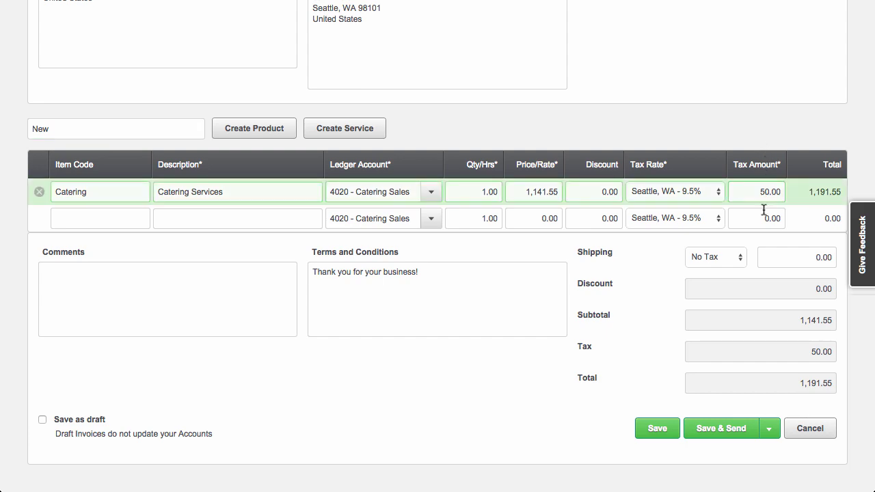
# - Save and email the invoice with online payment allowed and the message 'I'm writing a message!'
pyautogui.click(726, 427)
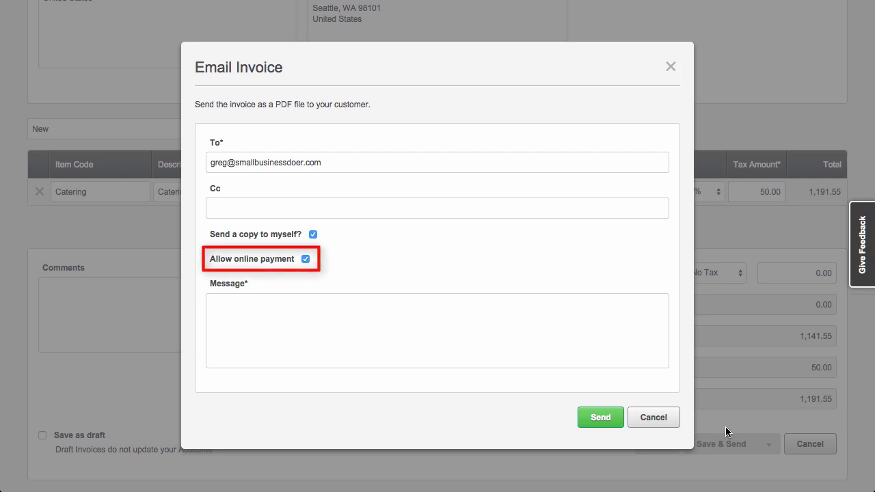
pyautogui.click(618, 362)
pyautogui.write("I'm writing a message!")
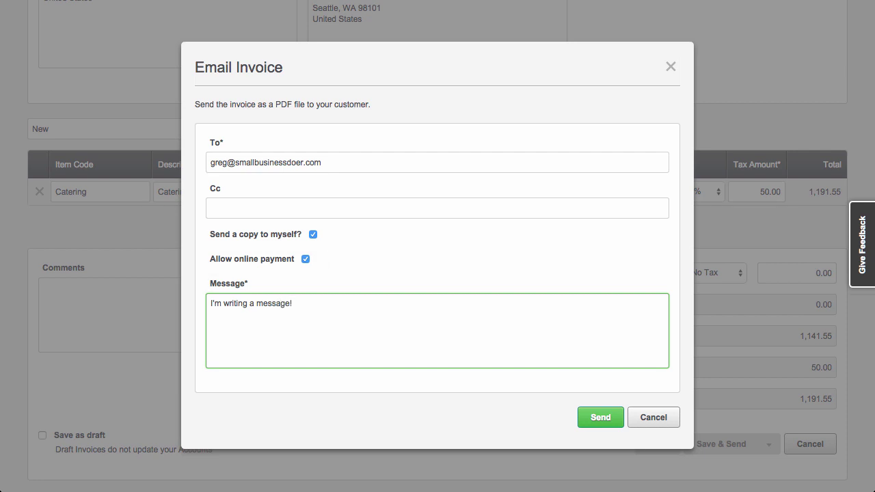
pyautogui.click(589, 417)
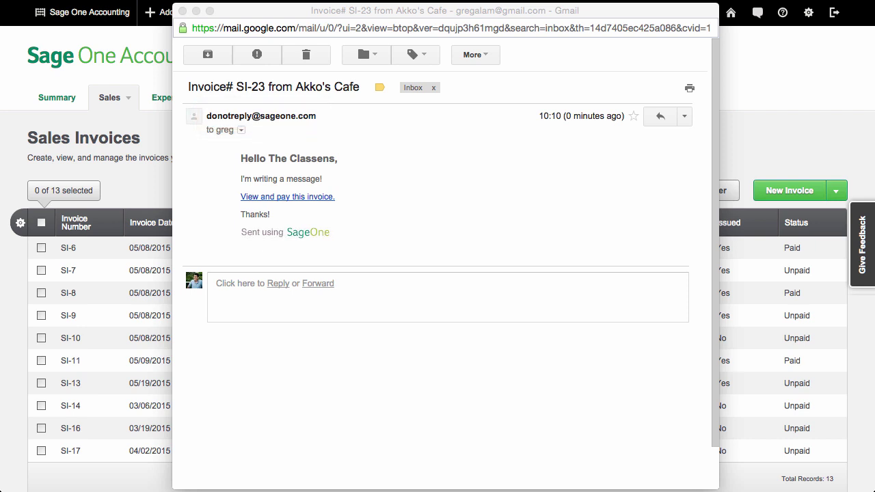
# - Bring the Gmail email 'Invoice# SI-23 from Akko's Cafe' to the front
pyautogui.click(340, 213)
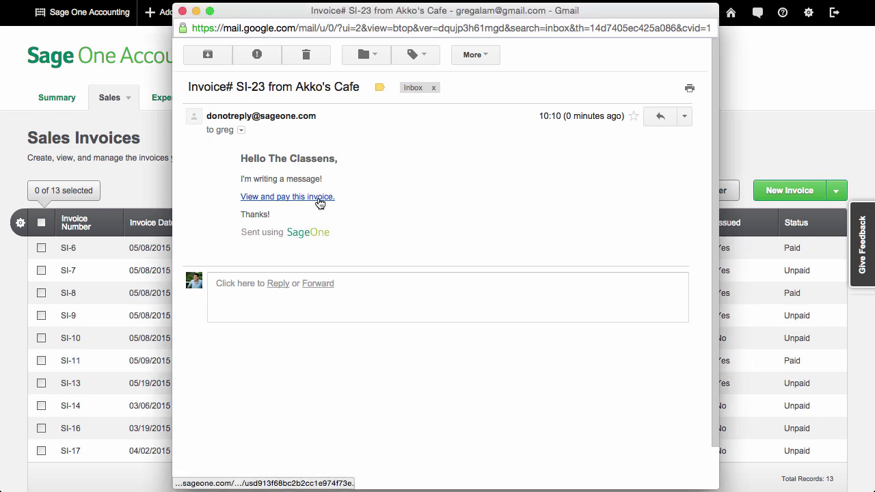
# - Open invoice SI-23 through its view-and-pay link and start a credit card payment
pyautogui.click(319, 202)
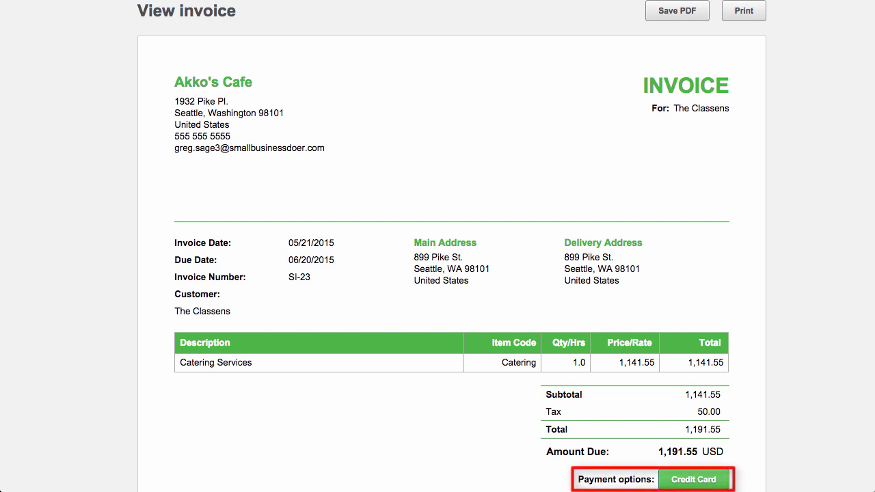
pyautogui.click(711, 482)
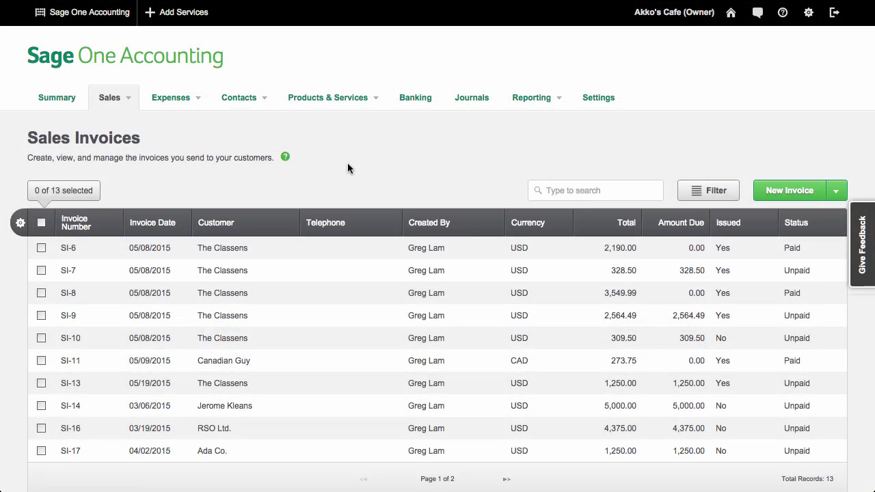
# - Reveal the Sales menu listing Invoices, Credit Notes, Quick Entries and Quotes
pyautogui.moveTo(124, 106)
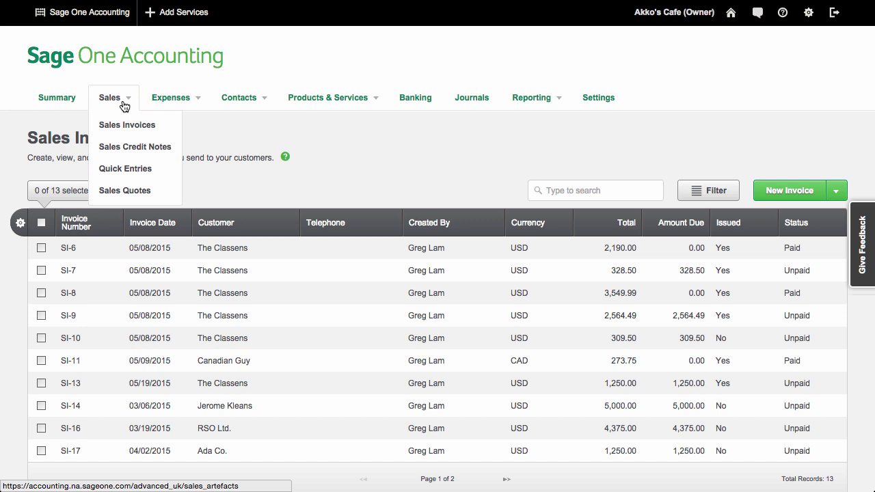
# - Open Sales Quick Entries and add a blank Inv row dated 05/21/2015 on 4020 - Catering Sales
pyautogui.click(137, 168)
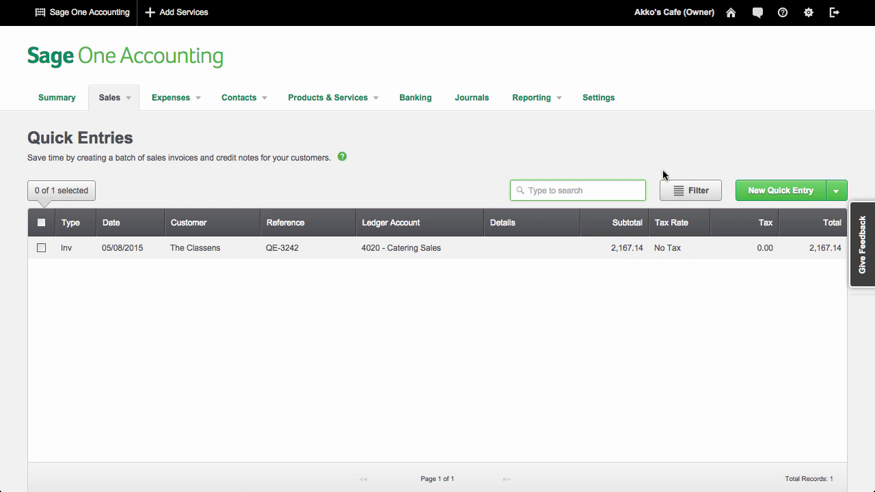
pyautogui.click(762, 192)
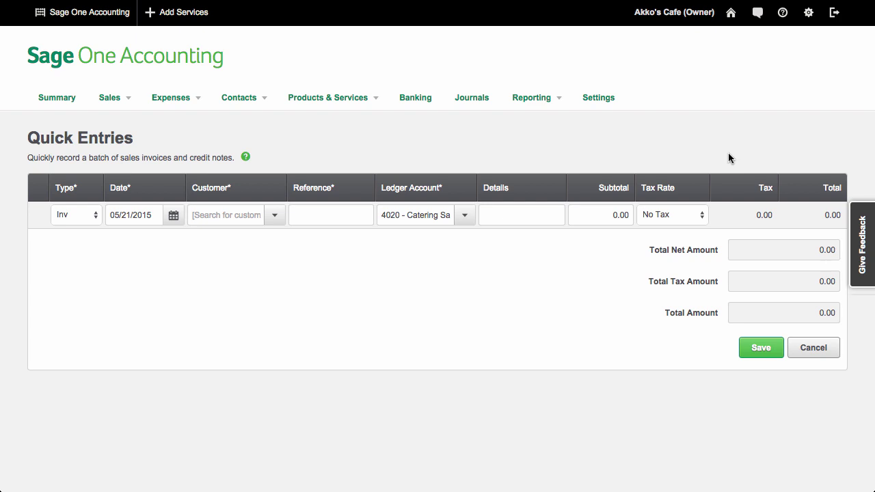
# - Discard the blank entry, then open and close the Import Quick Entries dialog without uploading
pyautogui.click(818, 357)
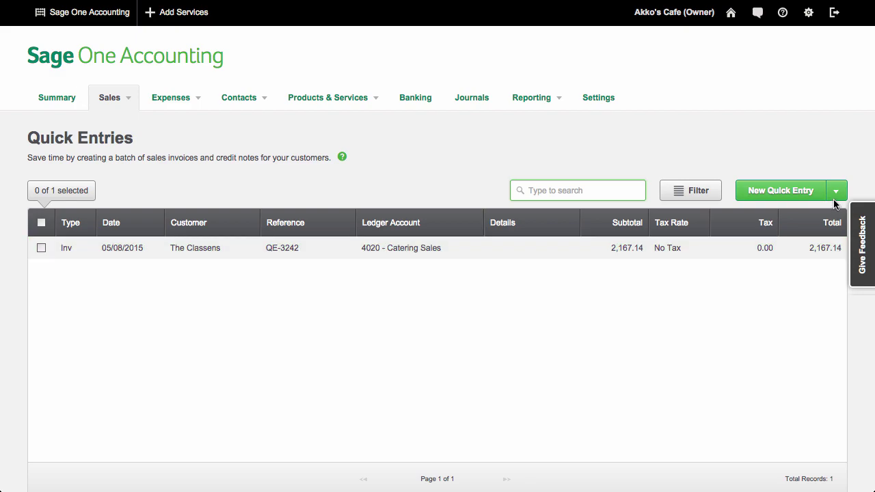
pyautogui.click(835, 196)
pyautogui.click(813, 213)
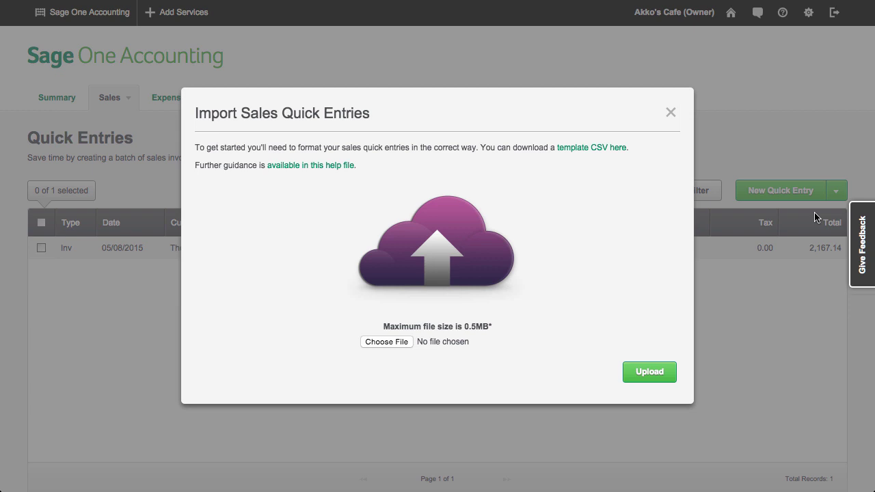
pyautogui.click(672, 114)
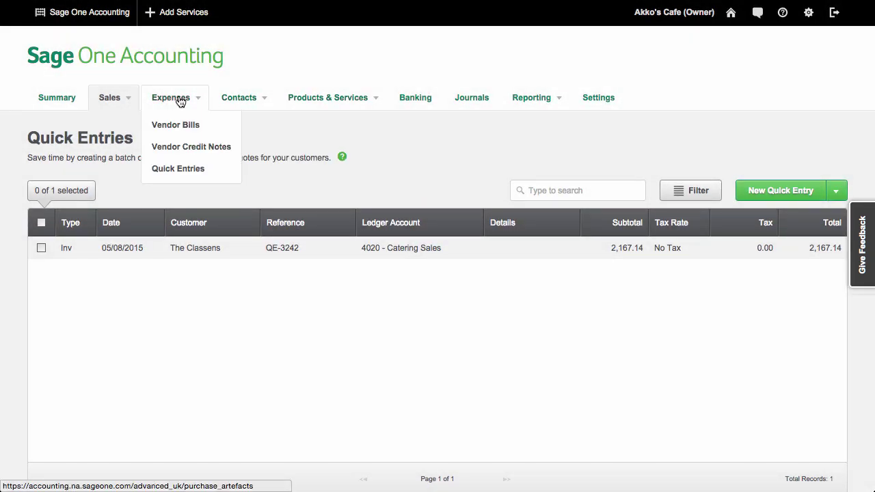
# - Browse the expenses, then open The Classens' customer record and scroll through its transactions
pyautogui.click(177, 100)
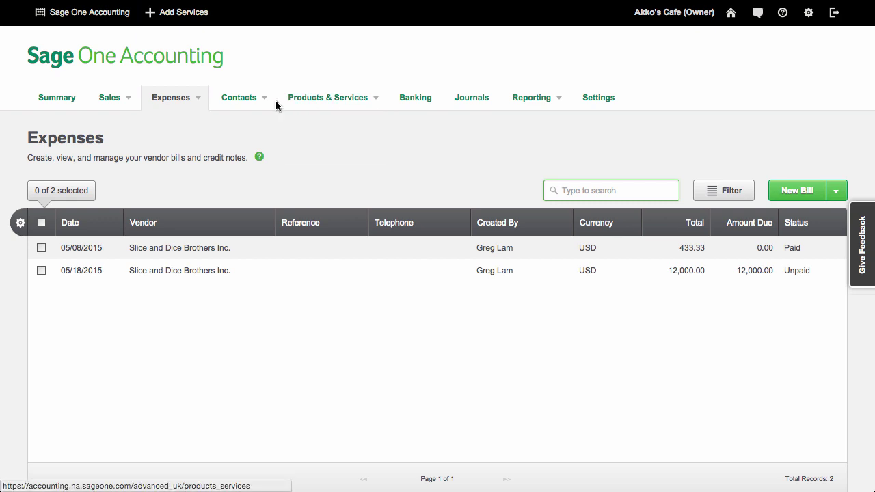
pyautogui.moveTo(262, 107)
pyautogui.click(260, 130)
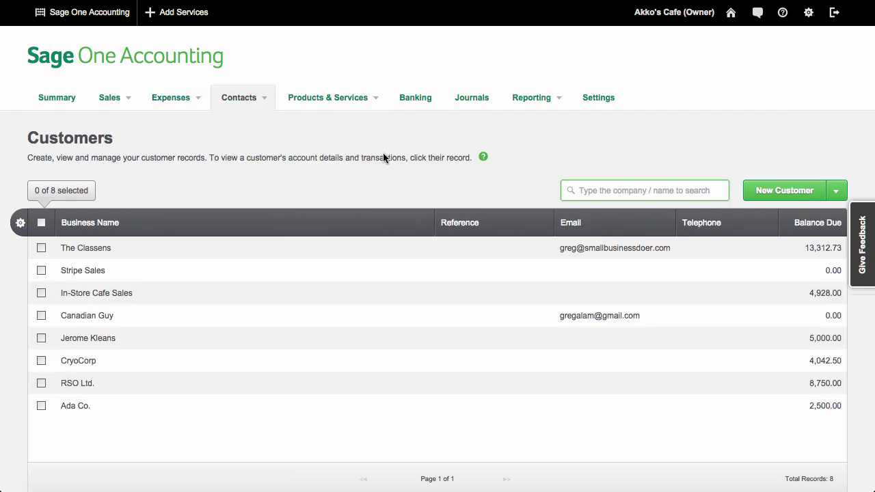
pyautogui.click(765, 191)
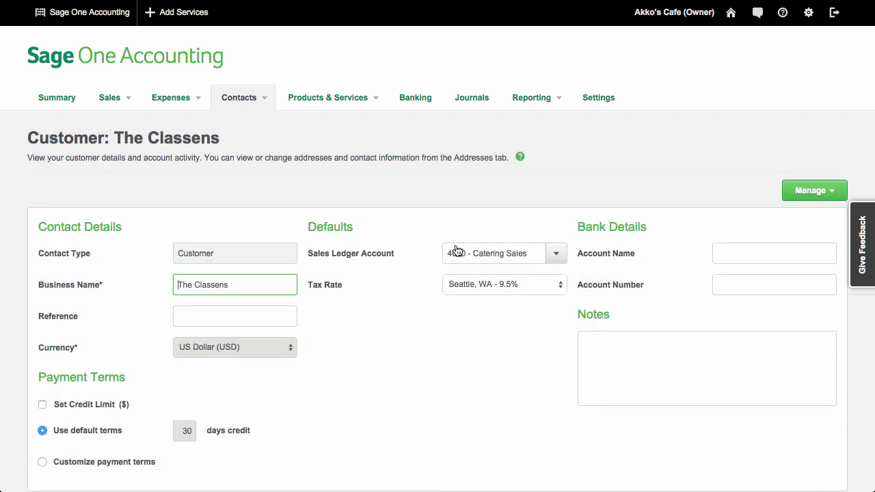
pyautogui.scroll(-10, 456, 250)
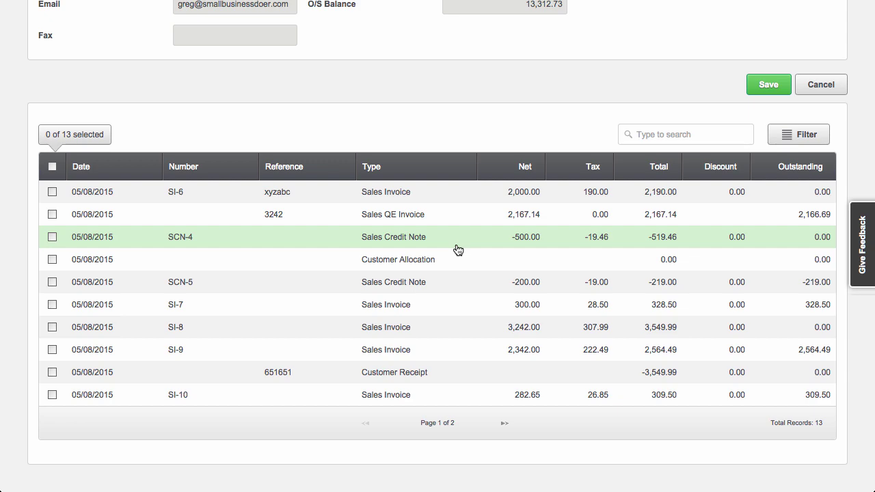
pyautogui.scroll(10, 457, 250)
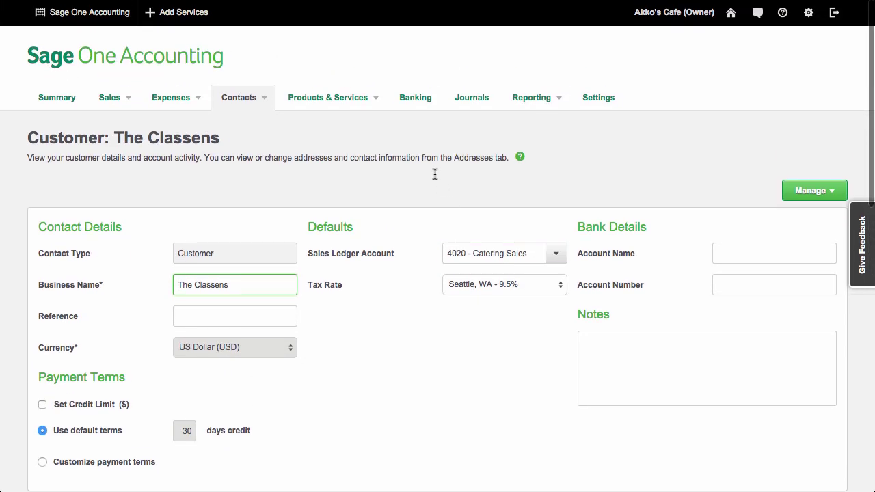
# - Open the Products list and start a new product, keeping its tax rate on Default from customer
pyautogui.moveTo(346, 107)
pyautogui.click(342, 126)
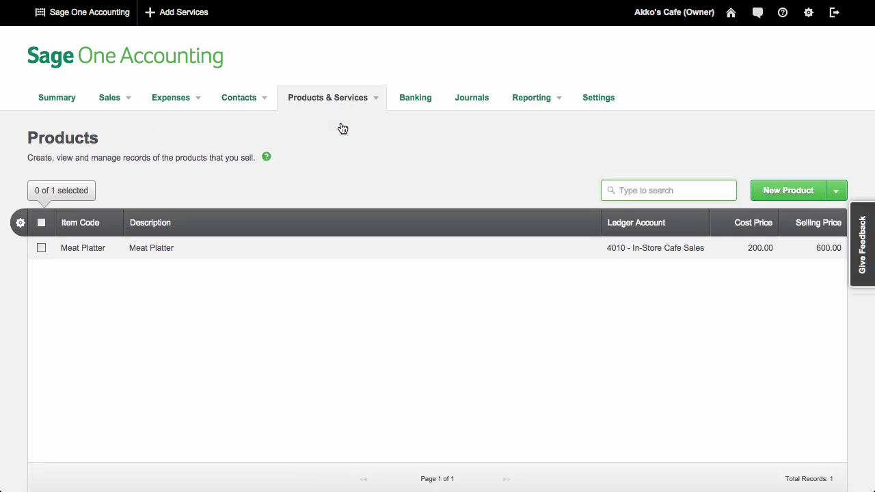
pyautogui.click(773, 192)
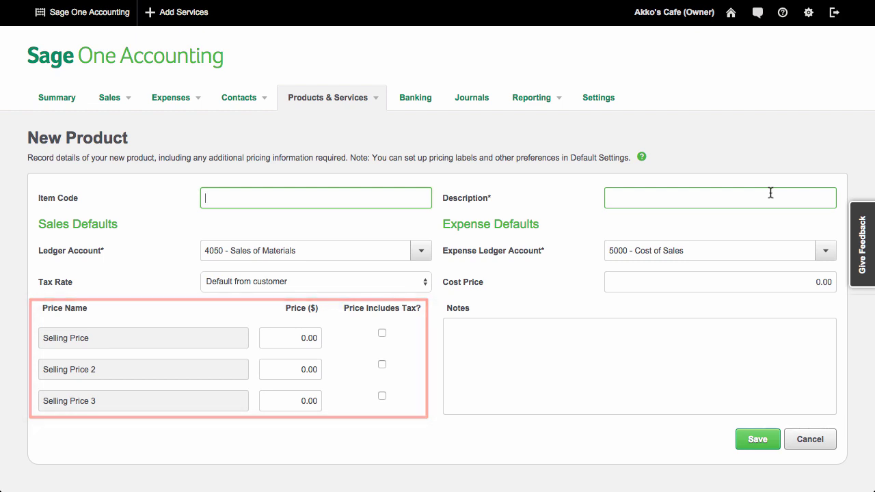
pyautogui.click(408, 282)
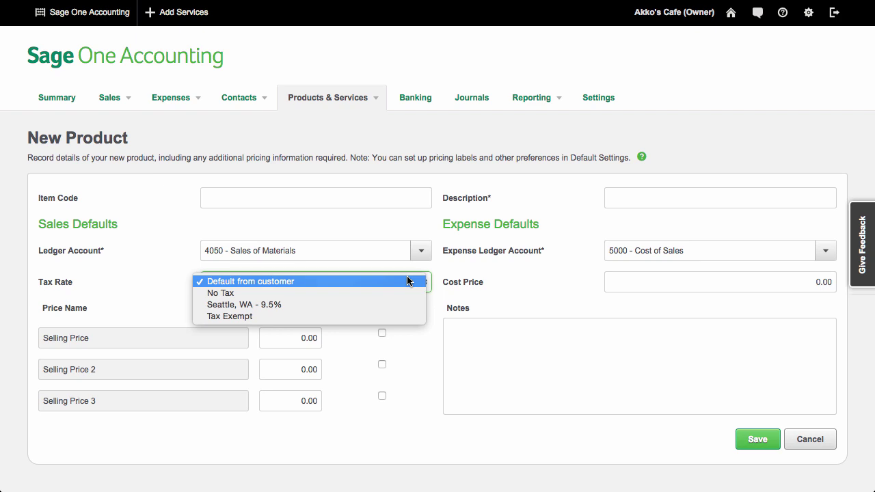
pyautogui.click(506, 298)
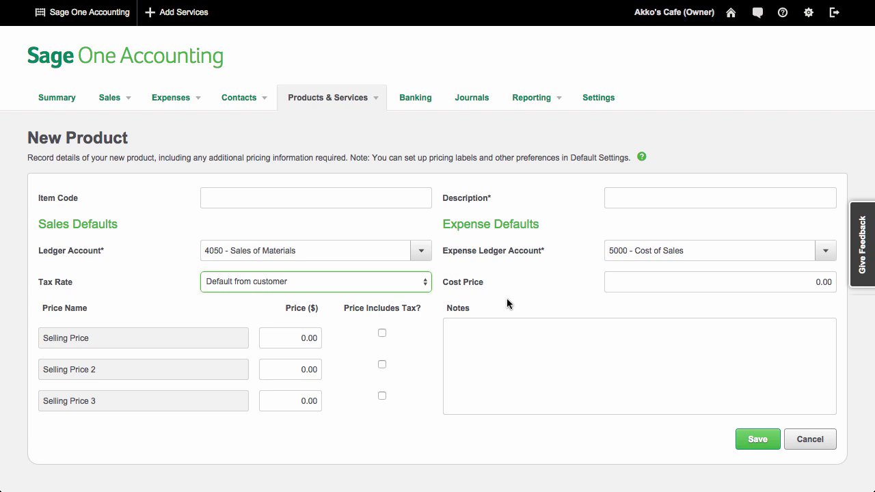
# - Open the reports overview and view the Cash Flow Forecast report
pyautogui.click(532, 103)
pyautogui.scroll(-10, 769, 141)
pyautogui.scroll(10, 769, 140)
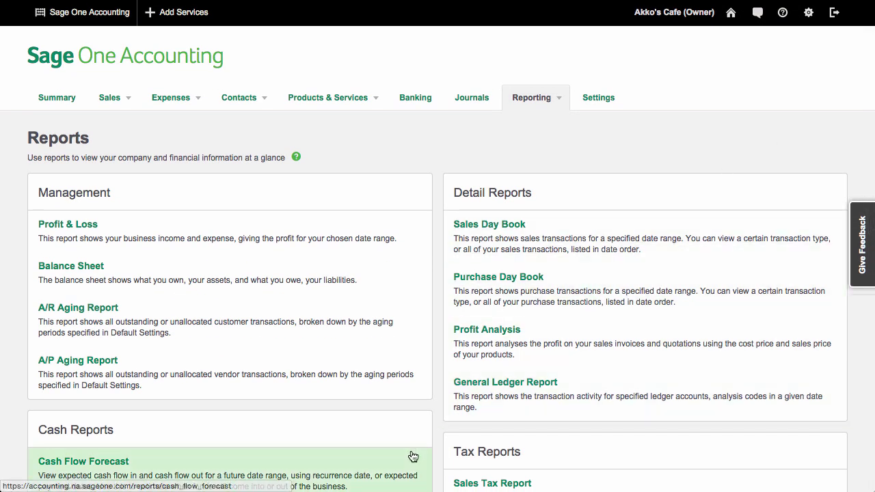
pyautogui.click(411, 458)
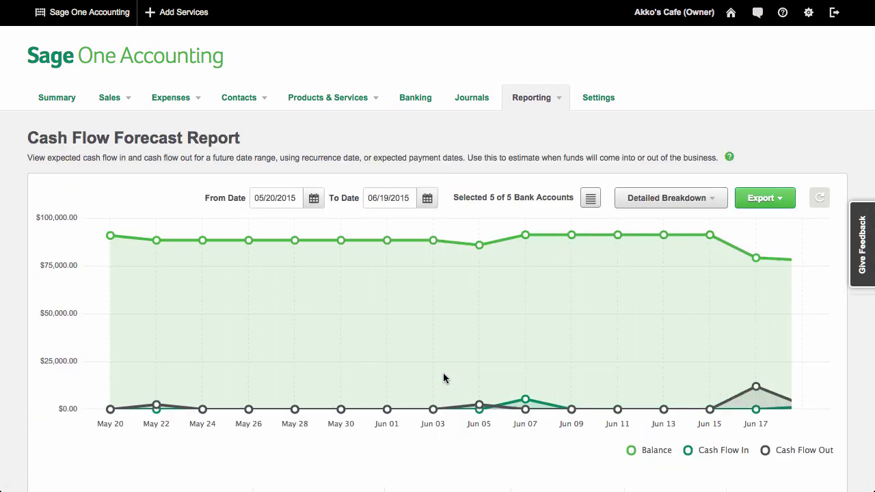
pyautogui.scroll(-3, 506, 352)
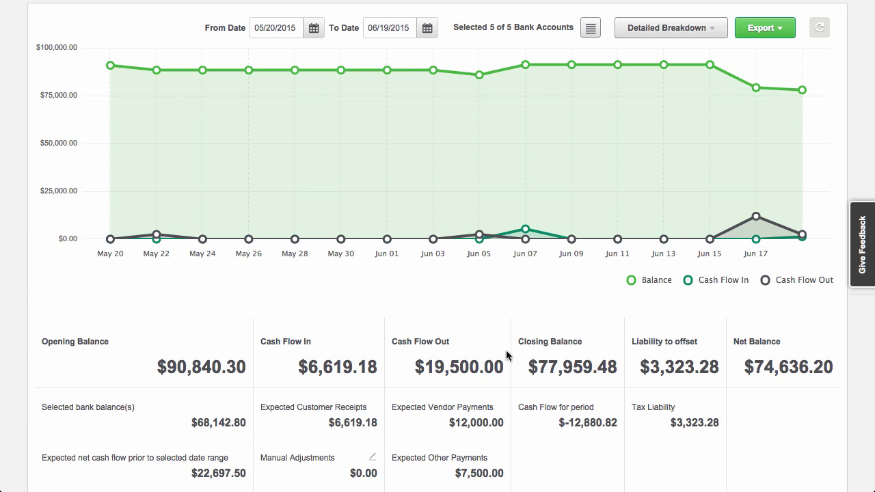
# - View the detailed cash flow breakdown and the Profit Analysis report, then go to Settings
pyautogui.click(668, 28)
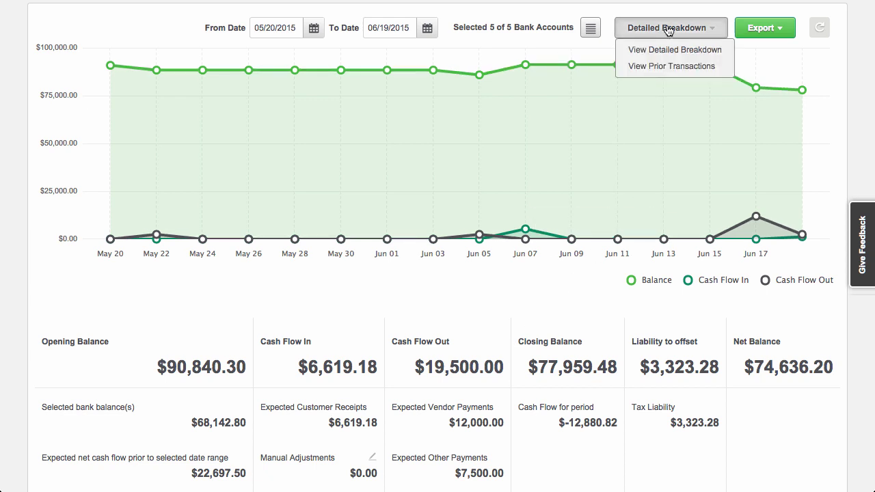
pyautogui.click(673, 50)
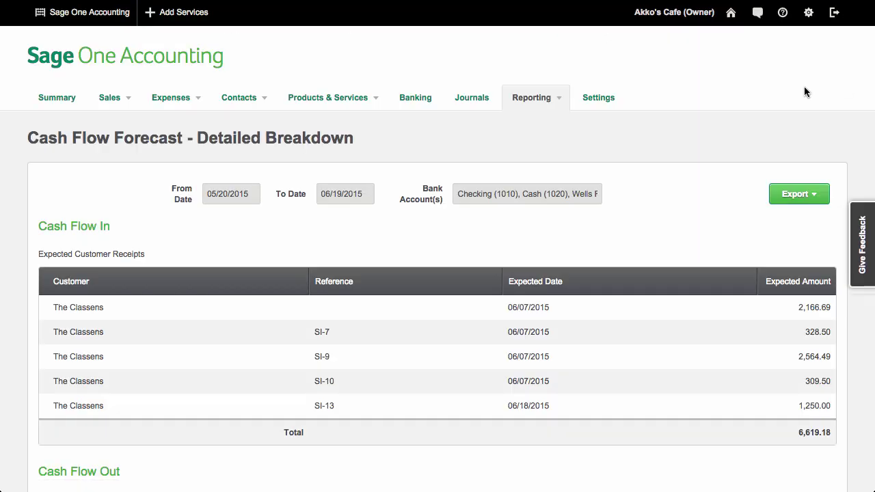
pyautogui.scroll(-3, 813, 91)
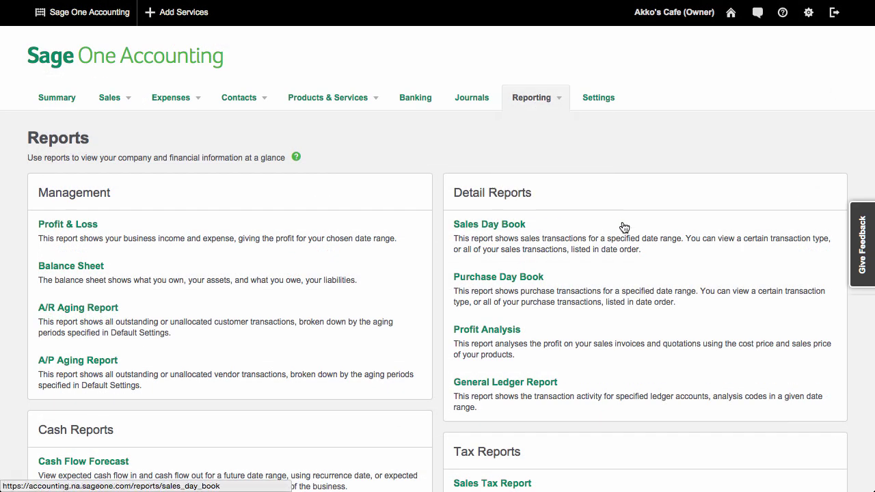
pyautogui.click(644, 358)
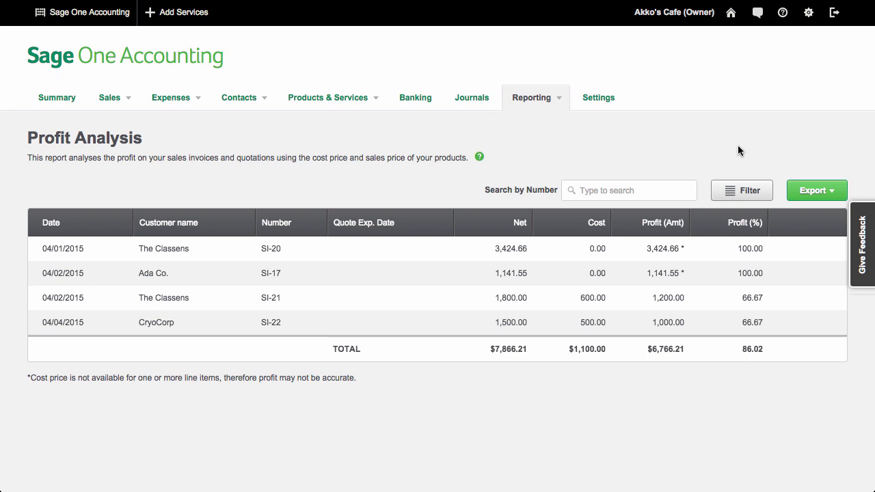
pyautogui.click(600, 99)
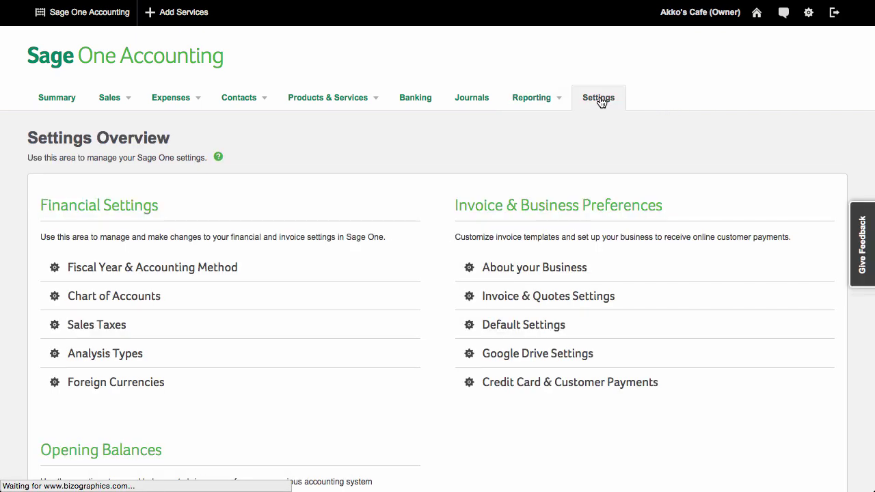
# - Open Analysis Types to view the Department categories, Department 1 to Department 3
pyautogui.click(361, 356)
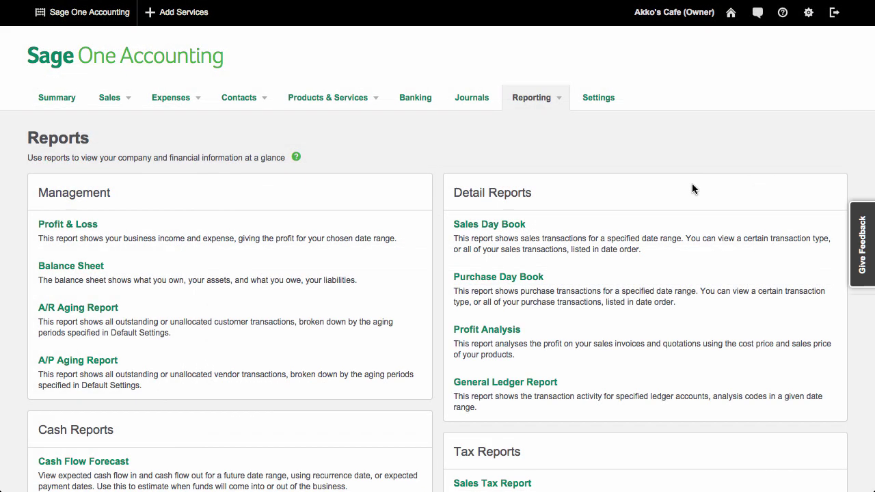
# - View the Sales Tax Report and its per-transaction breakdown, then return to the reports list
pyautogui.scroll(-4, 692, 189)
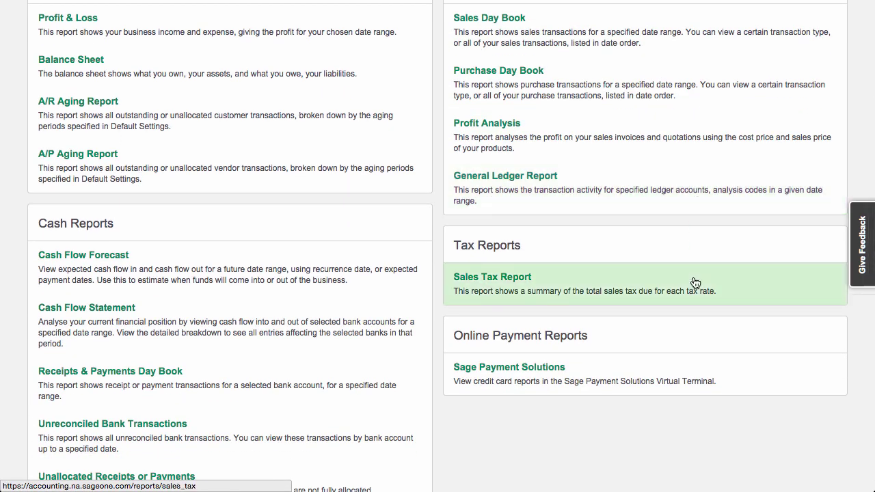
pyautogui.click(695, 283)
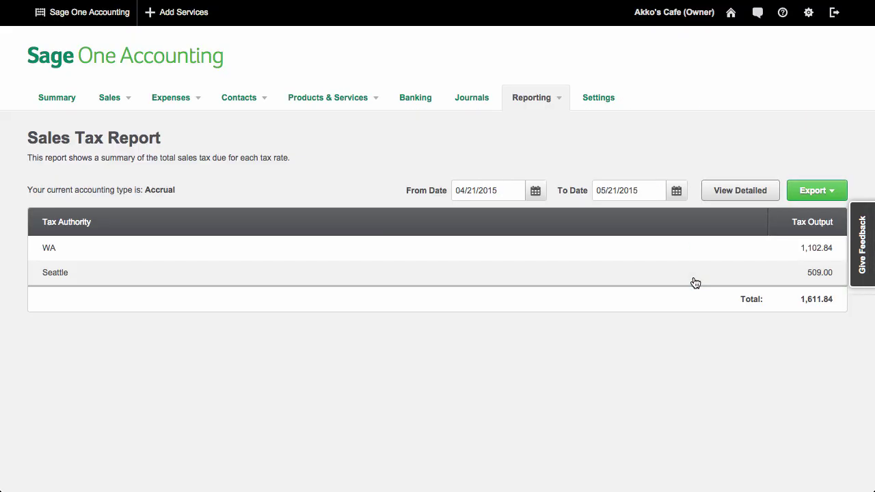
pyautogui.click(726, 196)
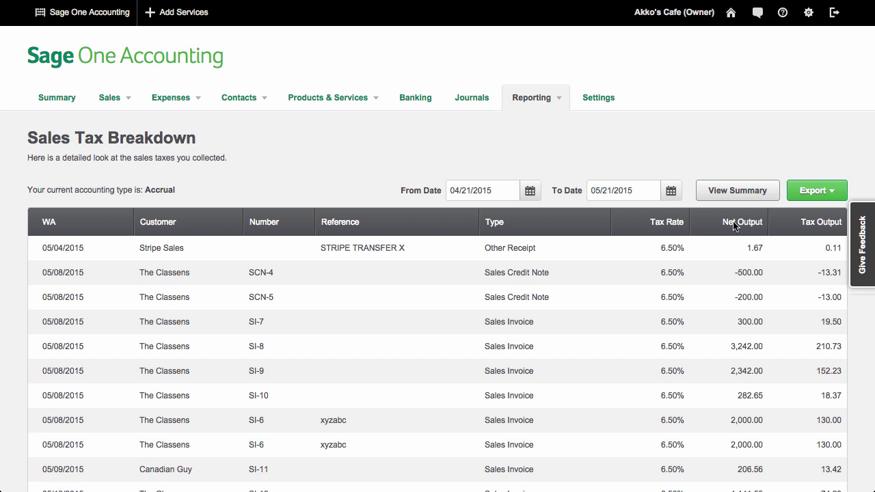
pyautogui.click(532, 98)
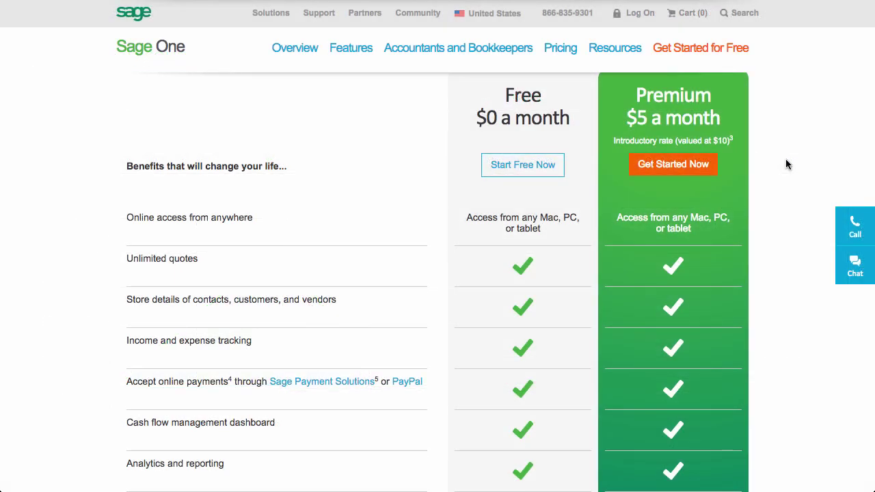
# - Scroll down the pricing table comparing Free and Premium plan features
pyautogui.scroll(-5, 786, 164)
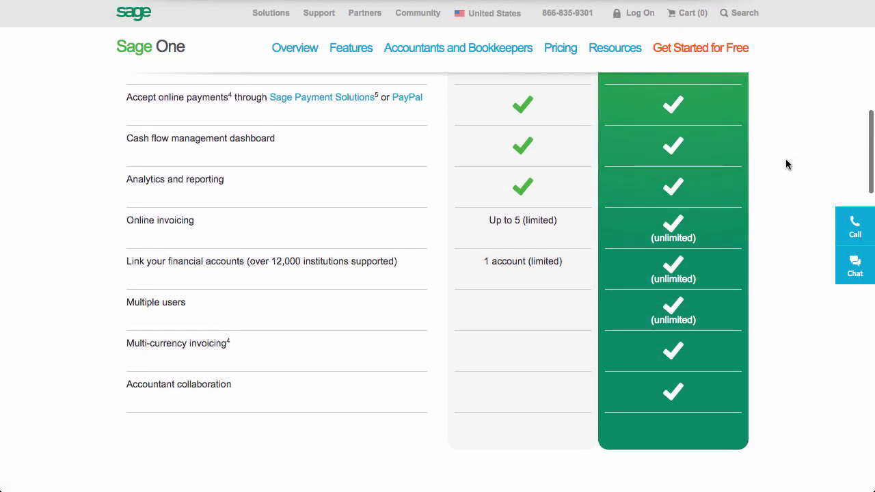